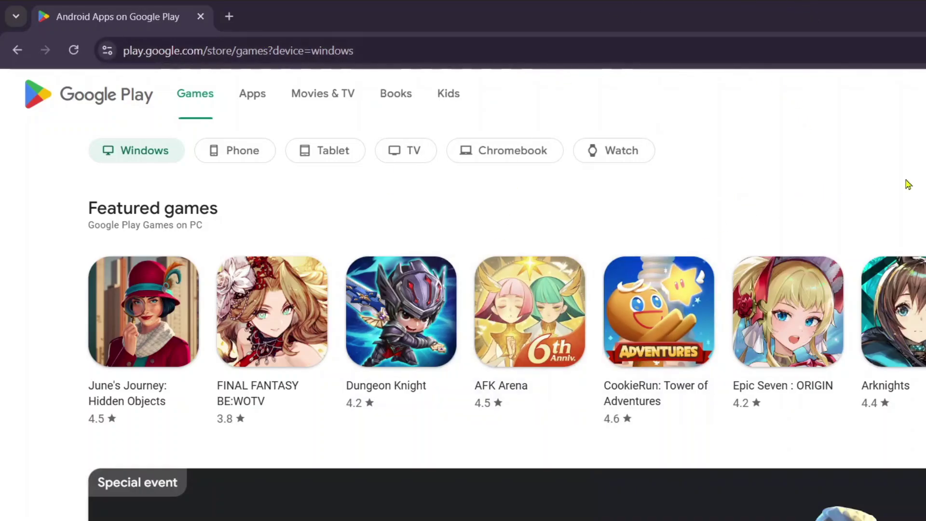
- Bring up Chrome's 'Install page as app' prompt for the Google Play Games page
left_click(908, 50)
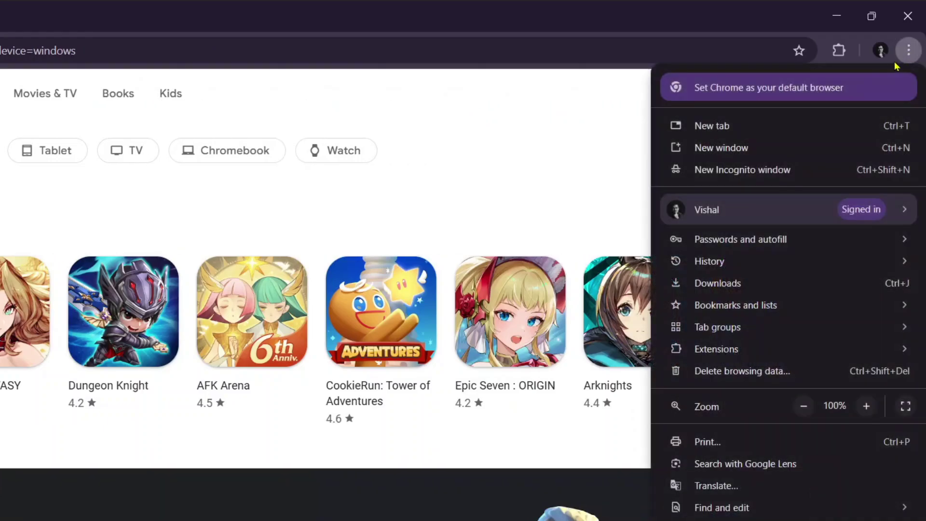
mouse_move(738, 475)
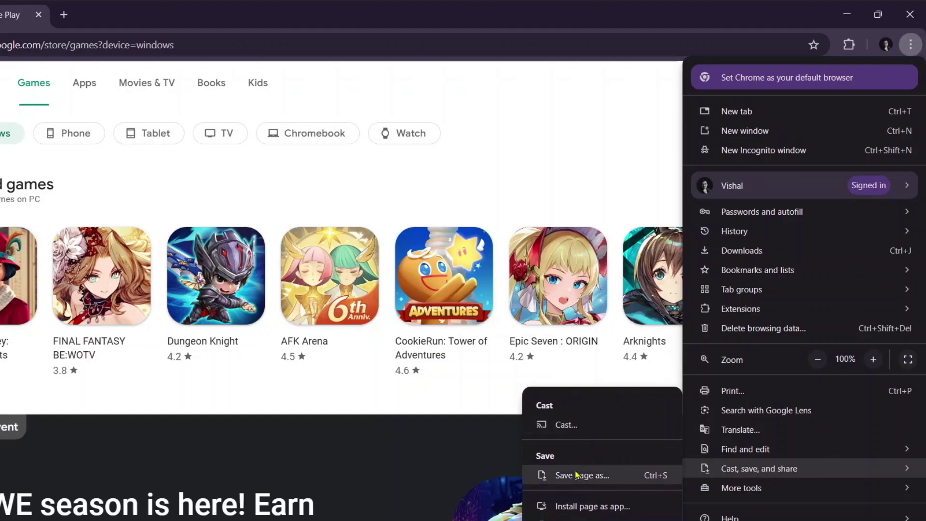
left_click(579, 510)
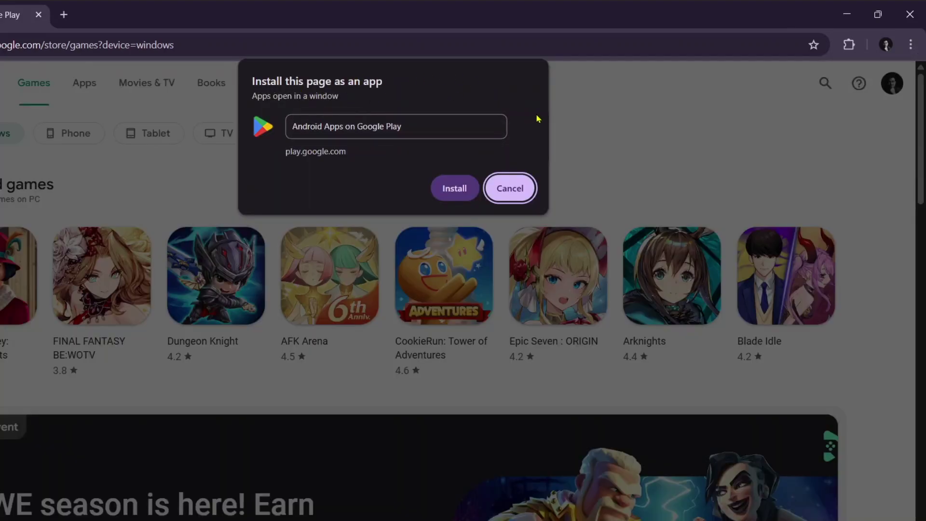
- Install 'Android Apps on Google Play' as a standalone app, then close its window
left_click(466, 197)
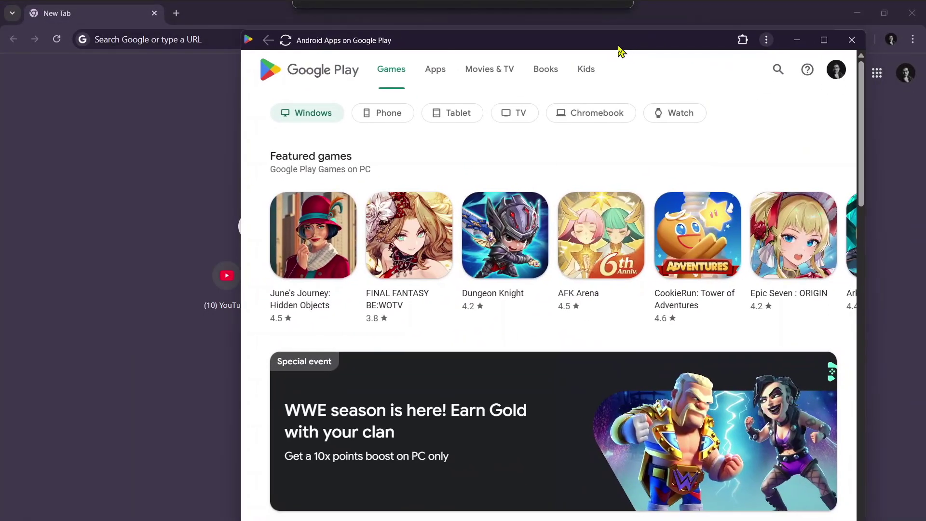
left_click_drag(657, 46, 642, 69)
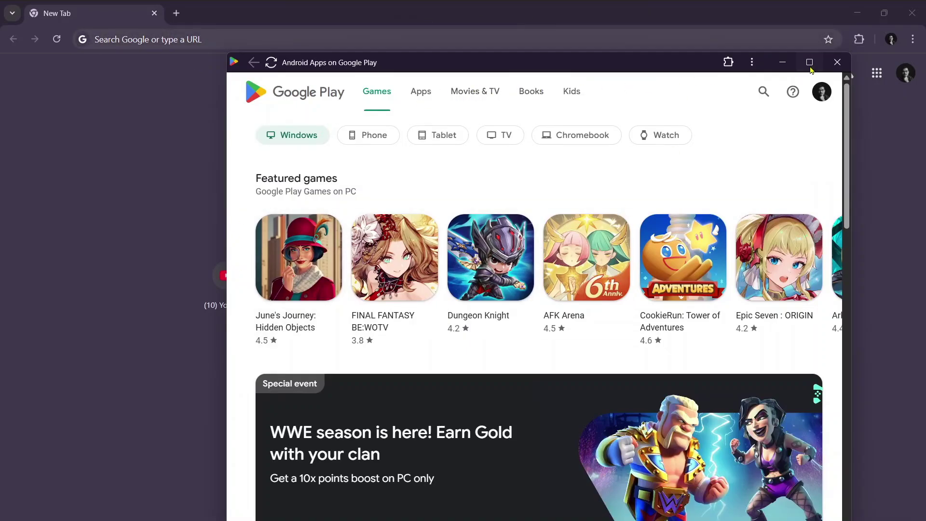
left_click(837, 62)
- Launch 'Android Apps on Google Play' from a Start menu search for 'google play', then close it
key("super")
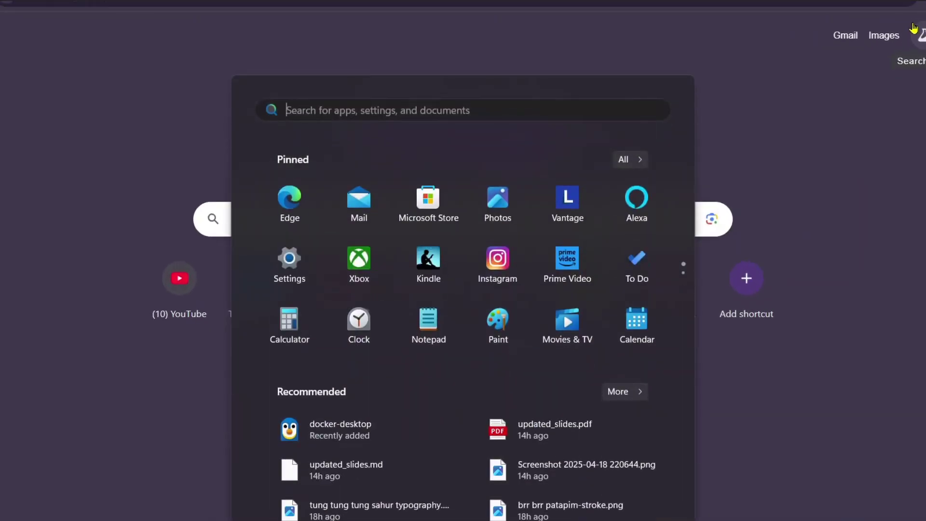
type("google play")
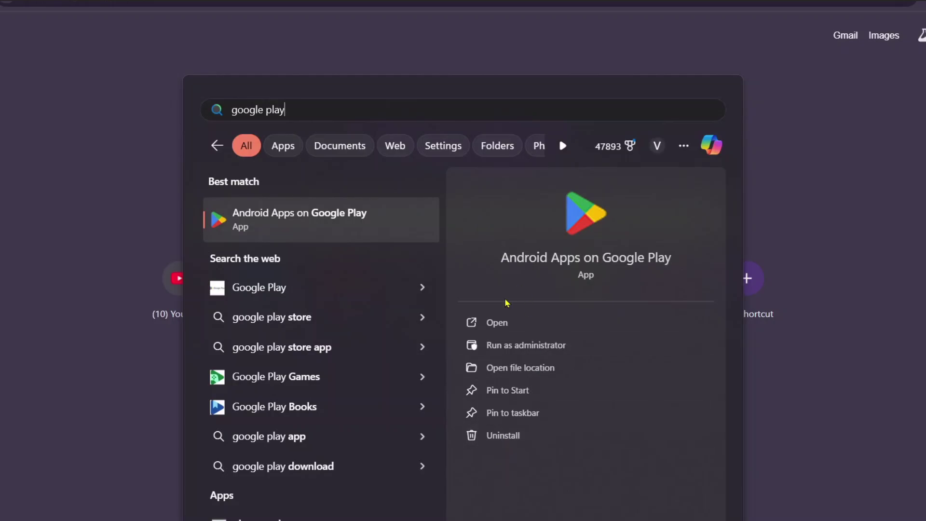
left_click(252, 225)
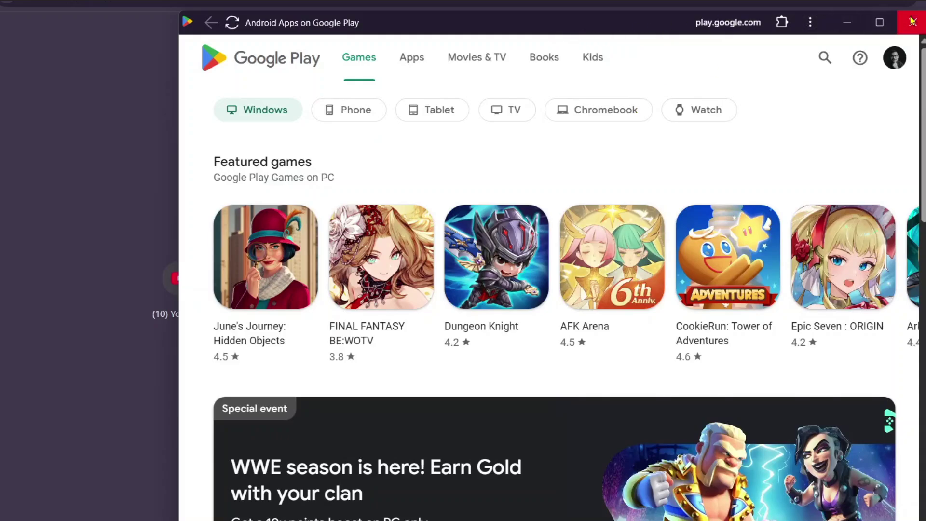
left_click(913, 22)
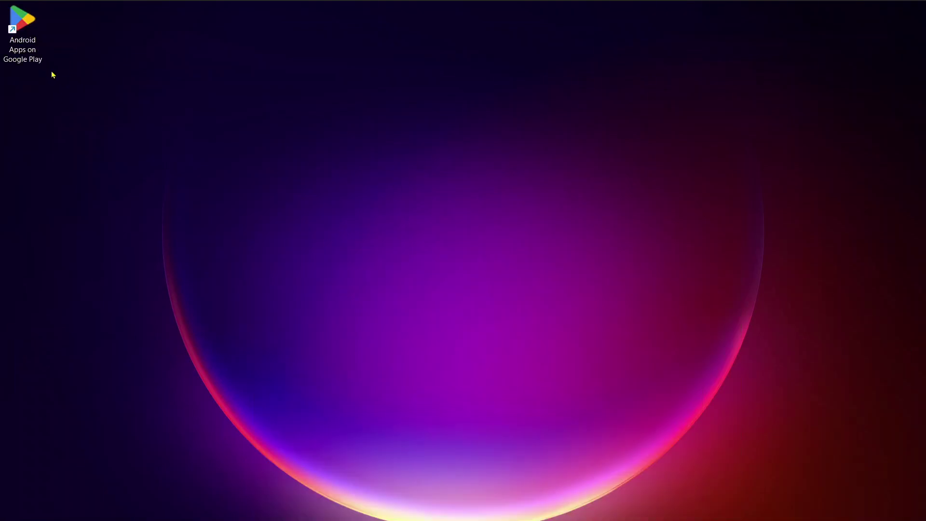
left_click_drag(24, 52, 13, 295)
- Install the Google Play Games site as an Edge app via Settings and more > Apps
left_click(32, 44)
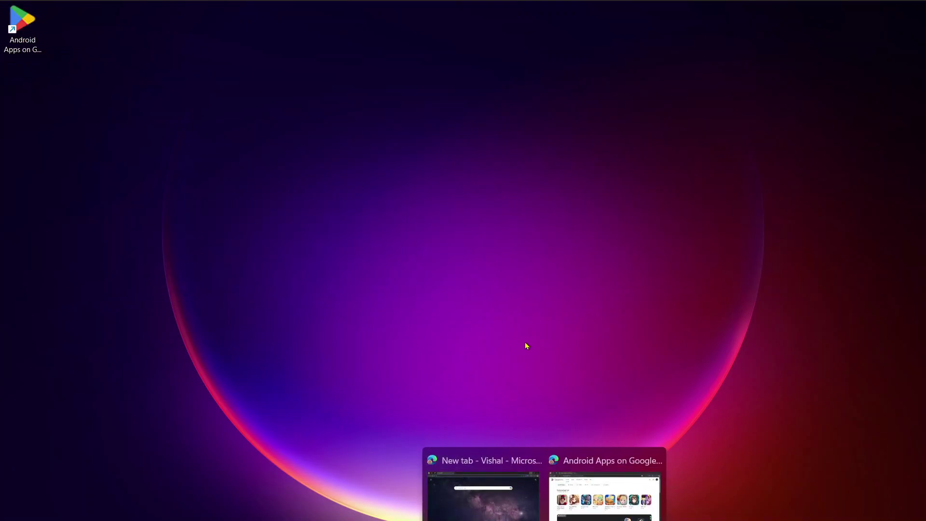
left_click(585, 484)
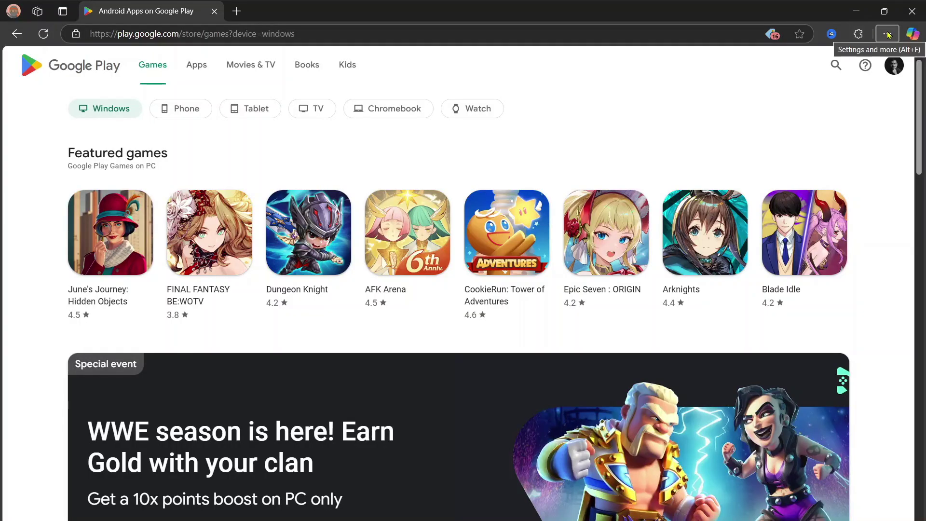
left_click(889, 35)
mouse_move(693, 240)
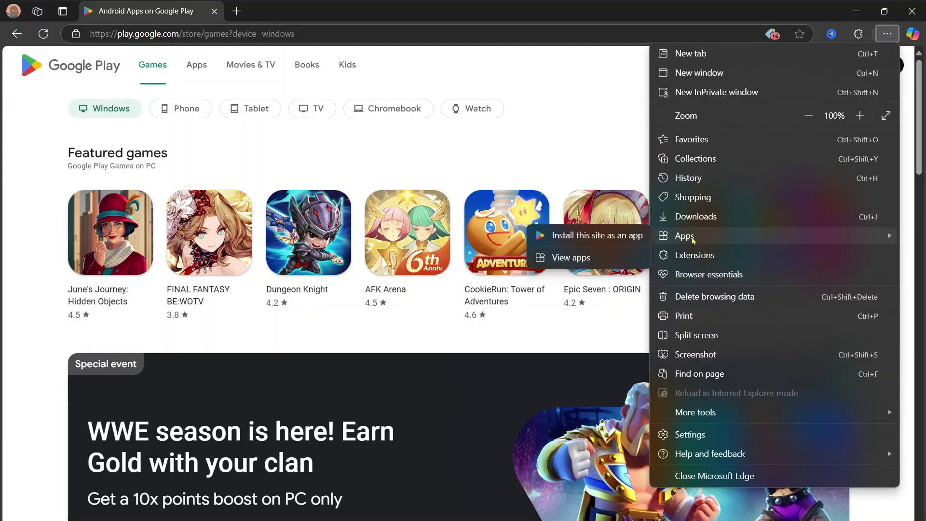
left_click(593, 236)
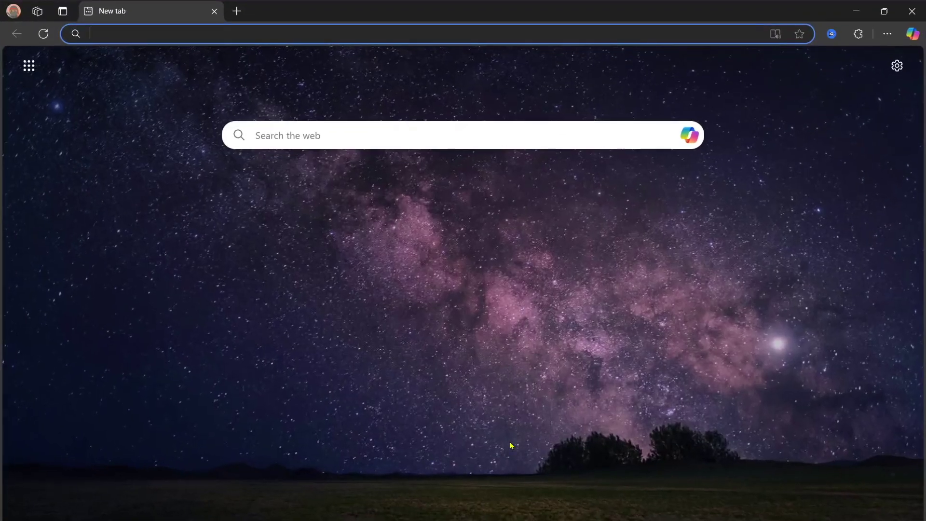
- Go to apkpure, then download and install BlueStacks from bluestacks.com
type("apkpure")
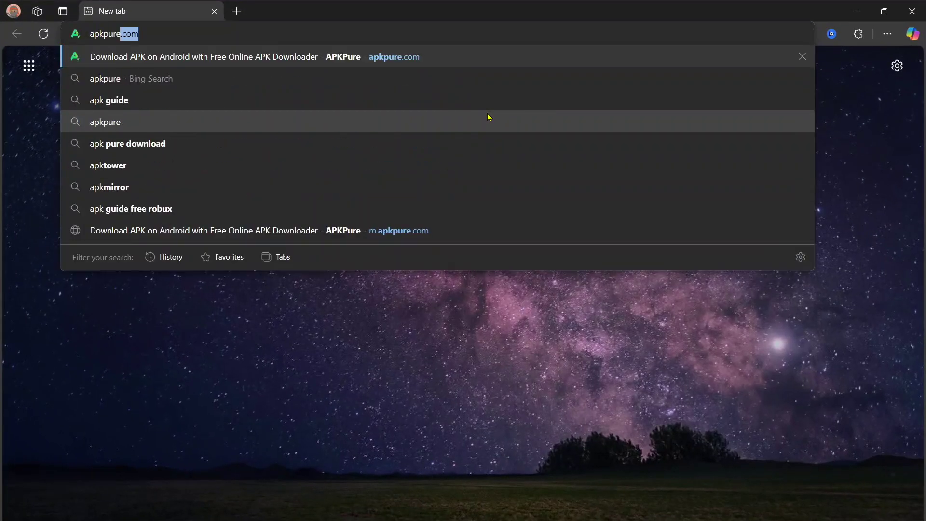
key("Return")
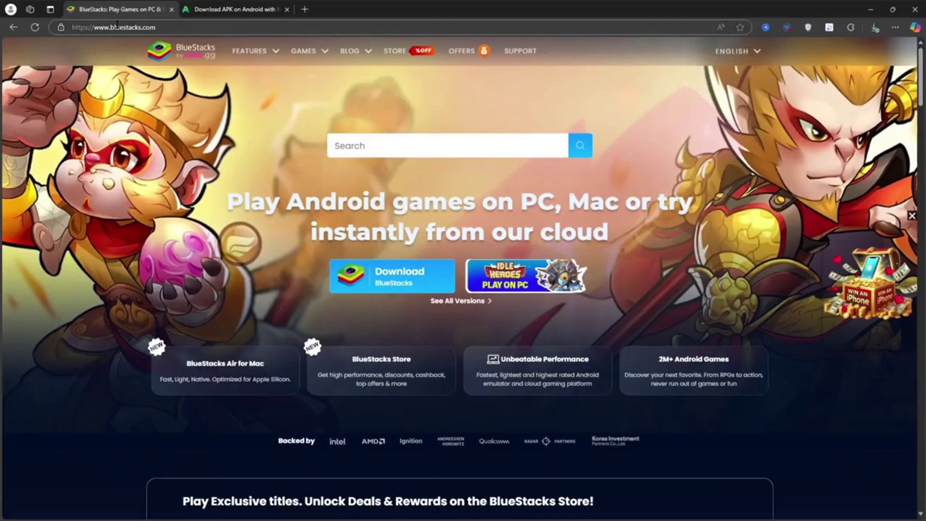
left_click(392, 276)
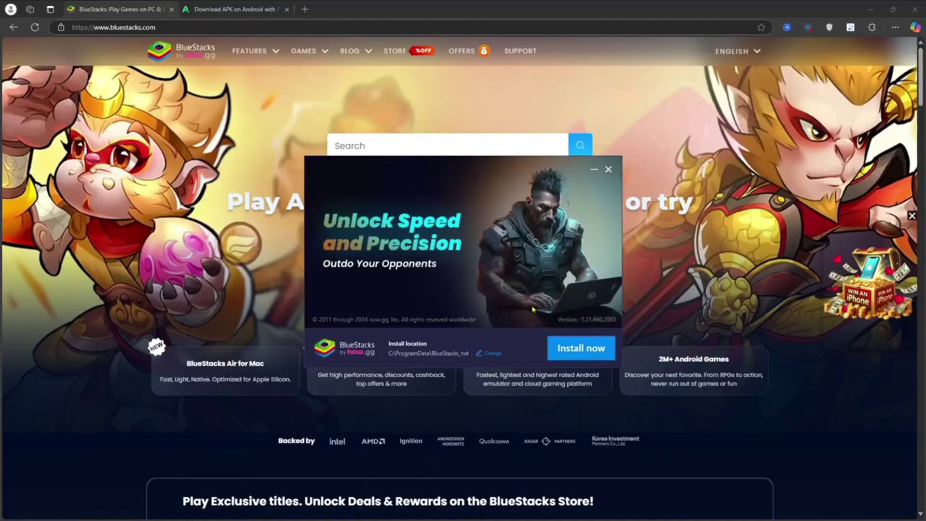
left_click(577, 349)
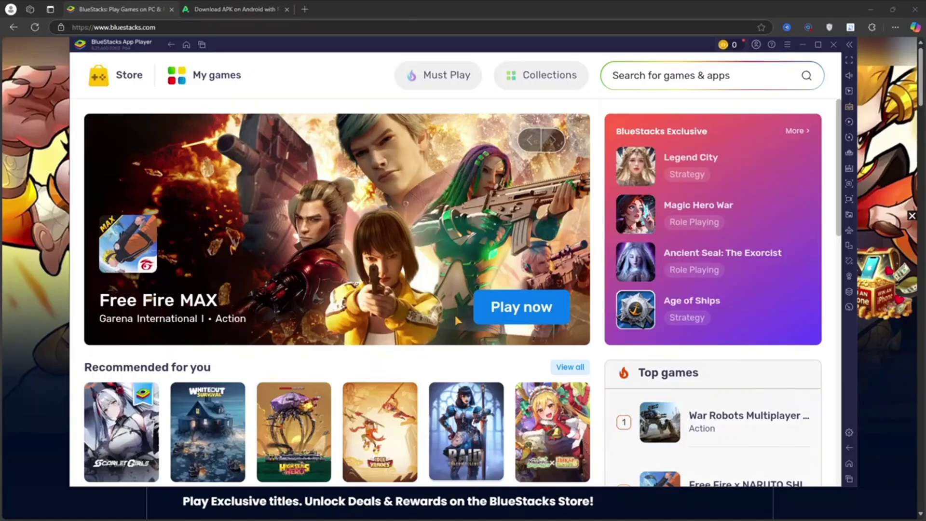
- Maximize BlueStacks, browse the Bluestacks Exclusive Games list, then return to the Android home screen
left_click(817, 45)
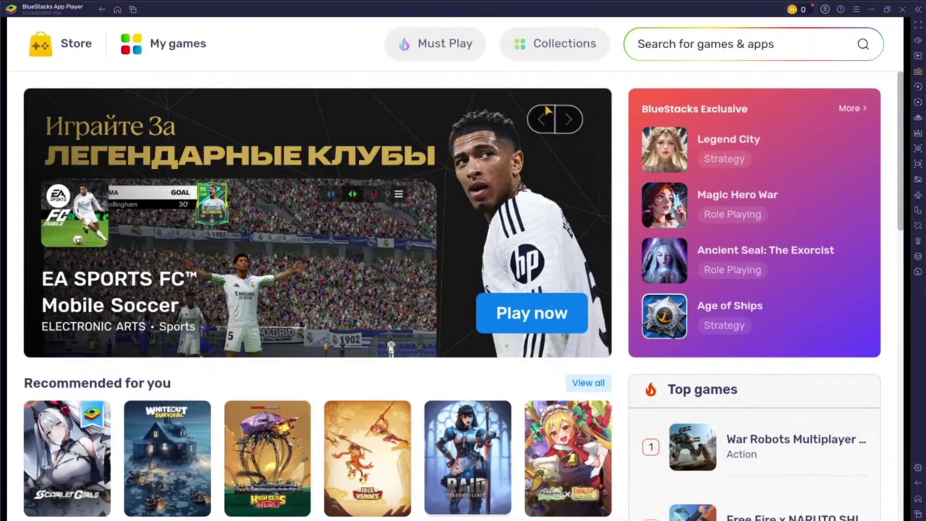
left_click(629, 168)
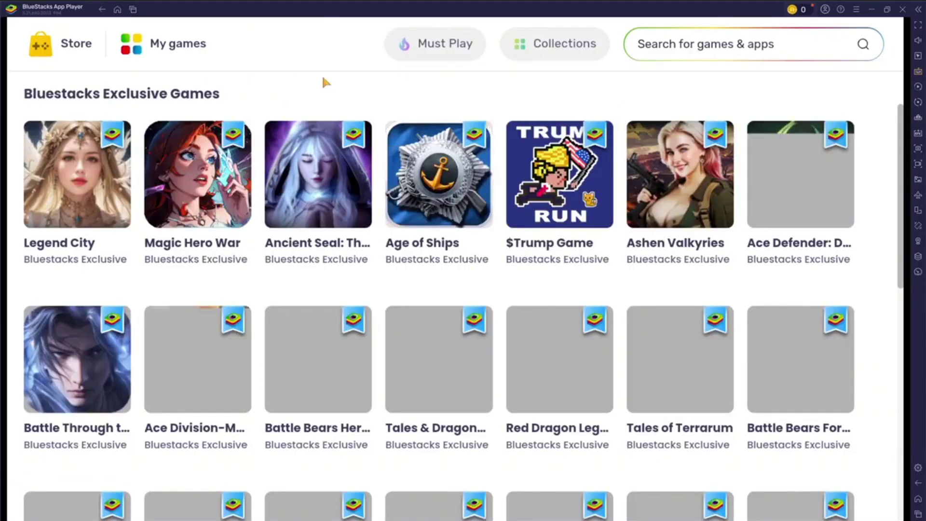
scroll(337, 125, "down", 3)
scroll(340, 130, "up", 3)
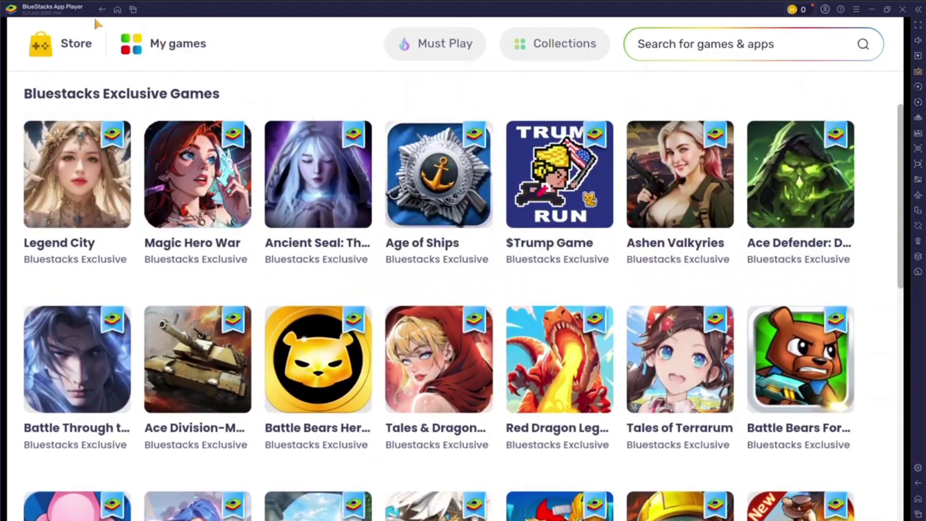
left_click(118, 9)
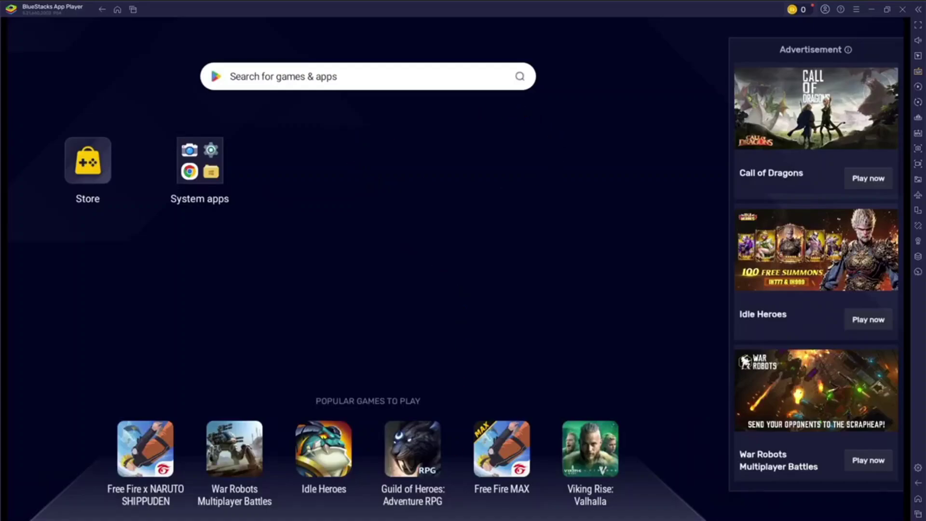
left_click(887, 10)
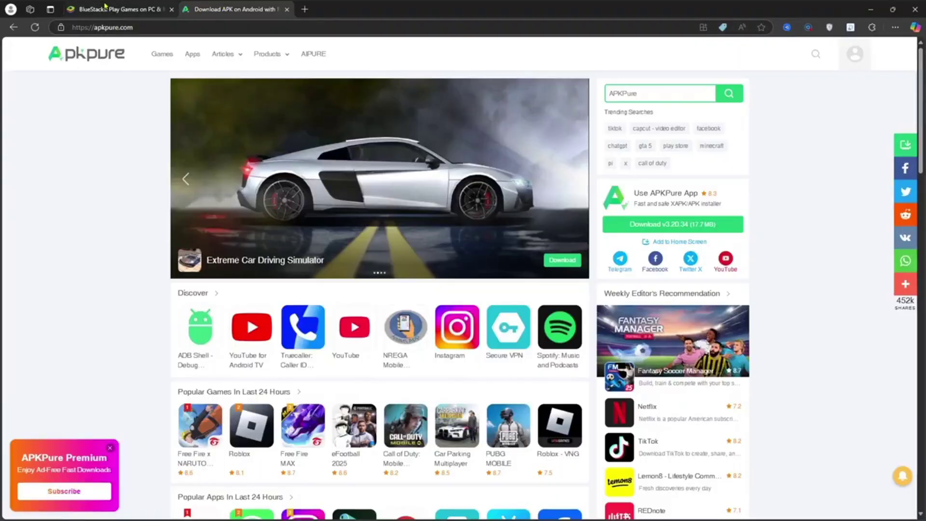
left_click(117, 6)
left_click(581, 507)
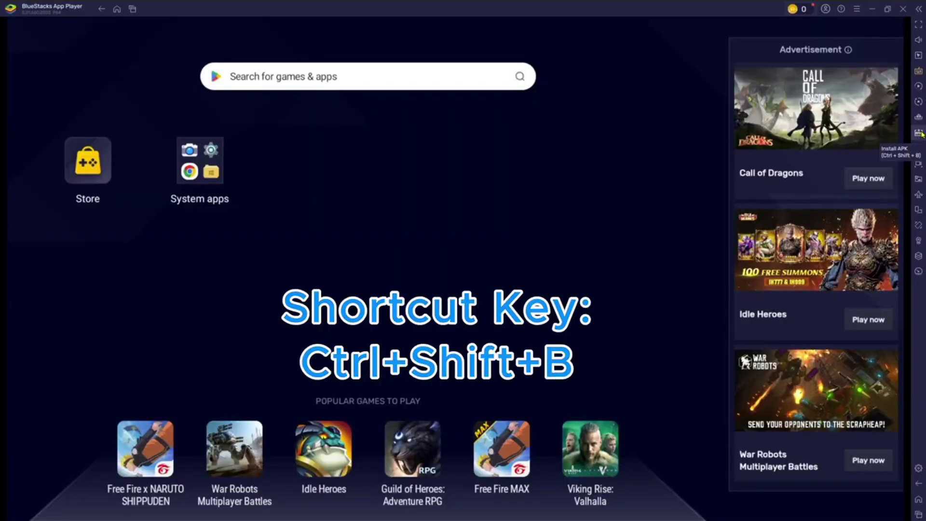
- Install the Candy Crush Saga APK from the Downloads folder using Install APK
left_click(918, 133)
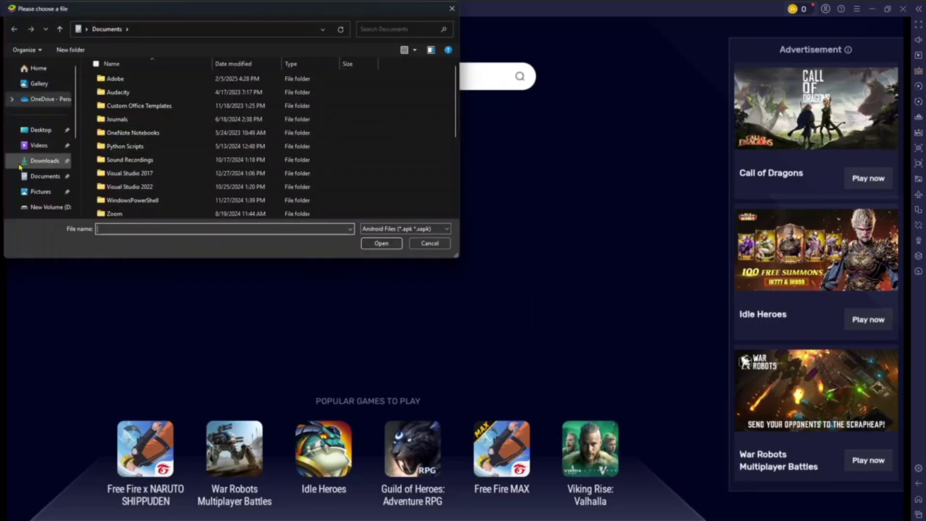
left_click(43, 163)
left_click(170, 103)
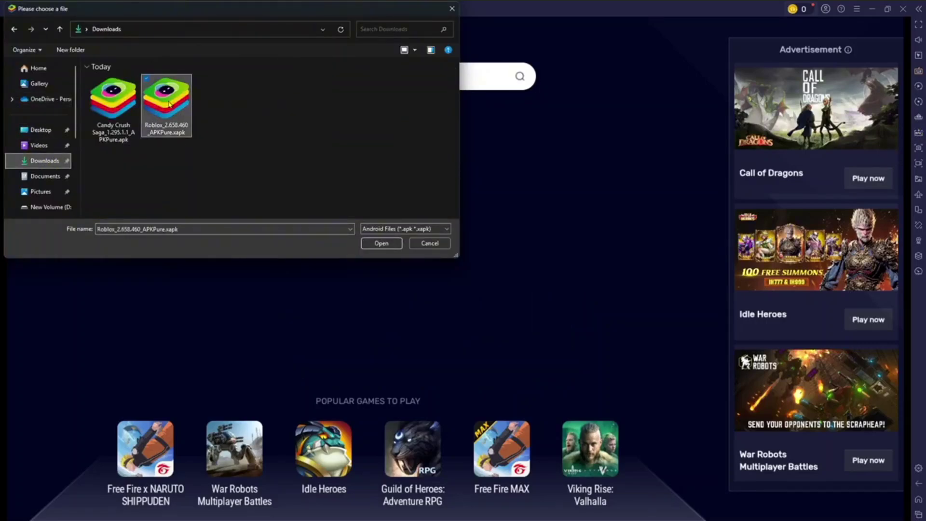
left_click(114, 106)
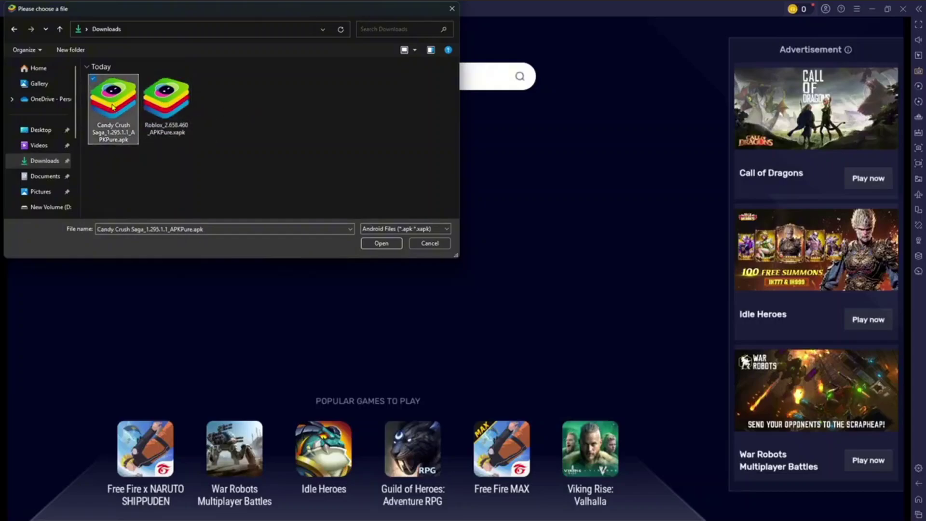
left_click(381, 243)
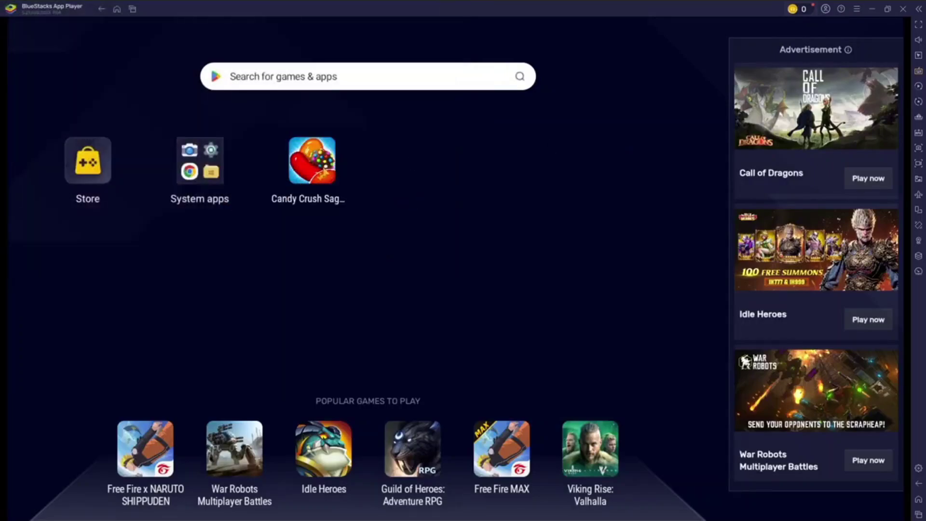
- Launch Candy Crush Saga to its King splash screen, then go back to the home screen
left_click(309, 166)
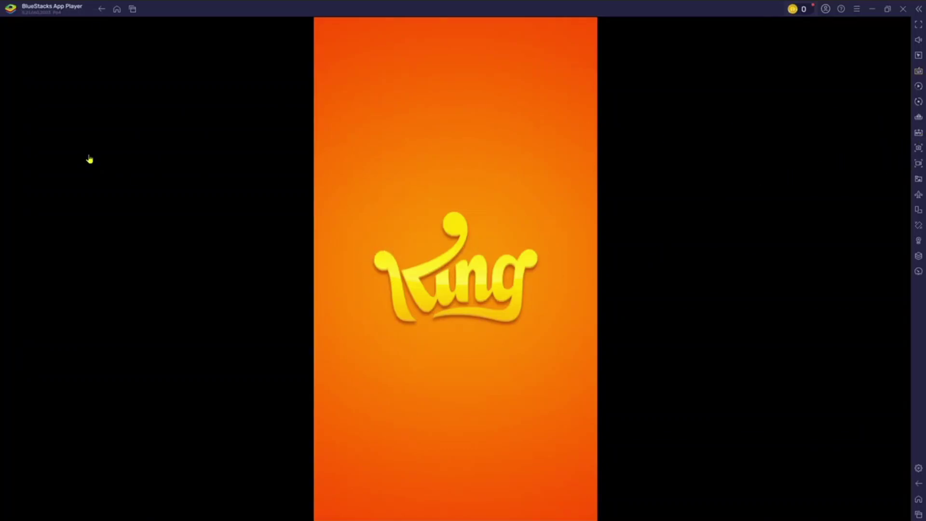
left_click(117, 9)
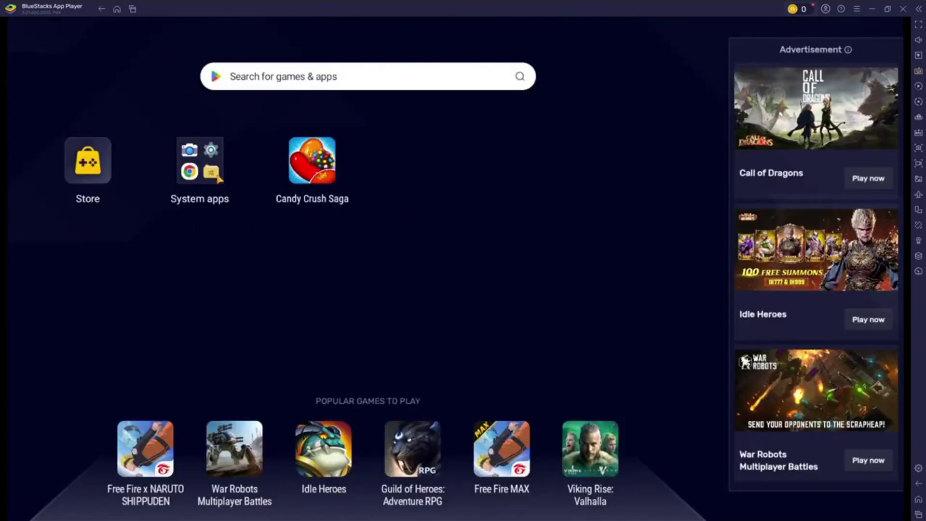